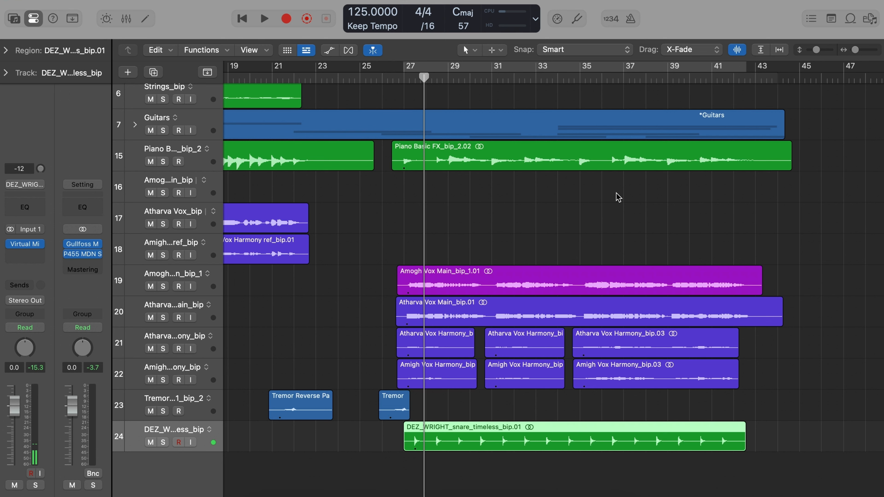
# Play the song from around bar 27 and audition the snare track alternately soloed and within the full mix.
pyautogui.press('space')
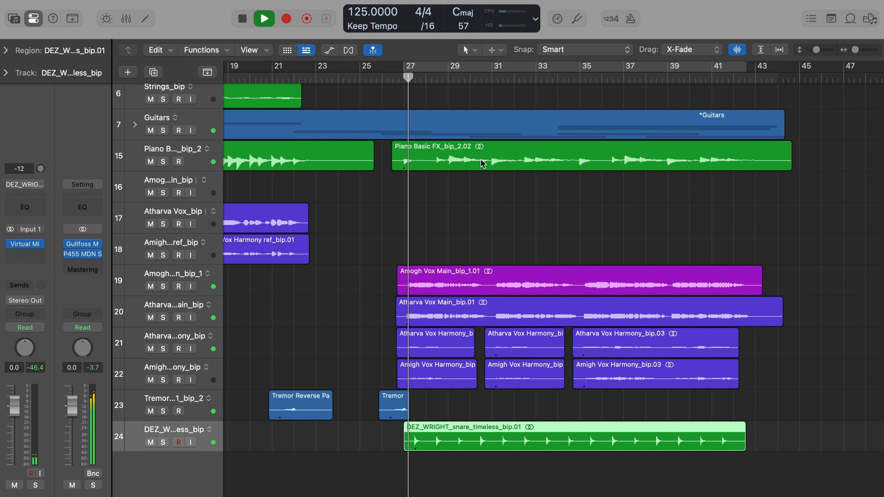
pyautogui.click(164, 447)
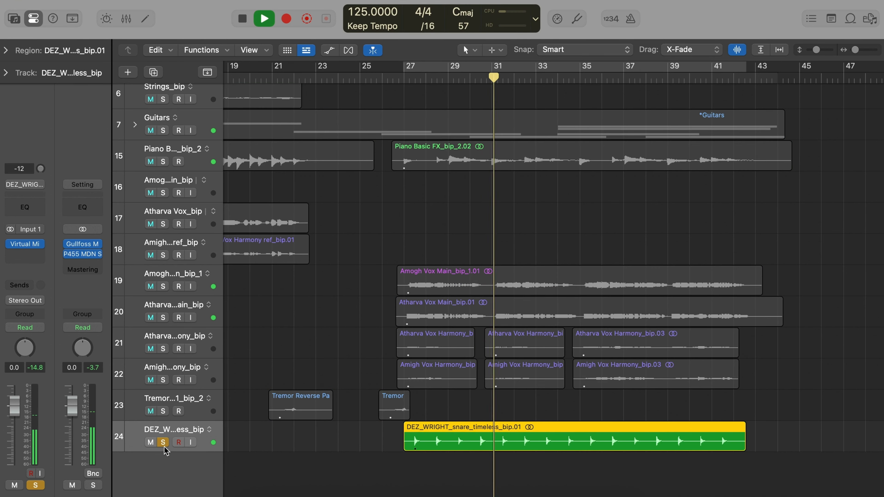
pyautogui.click(164, 447)
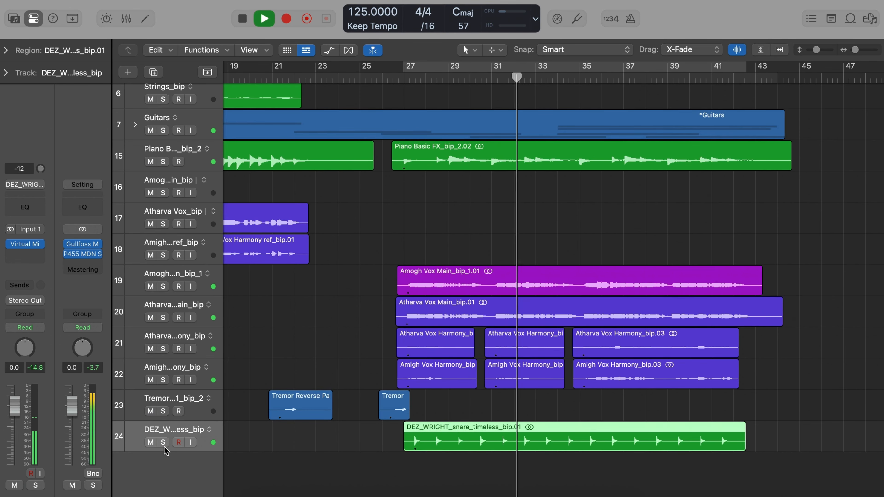
pyautogui.click(163, 446)
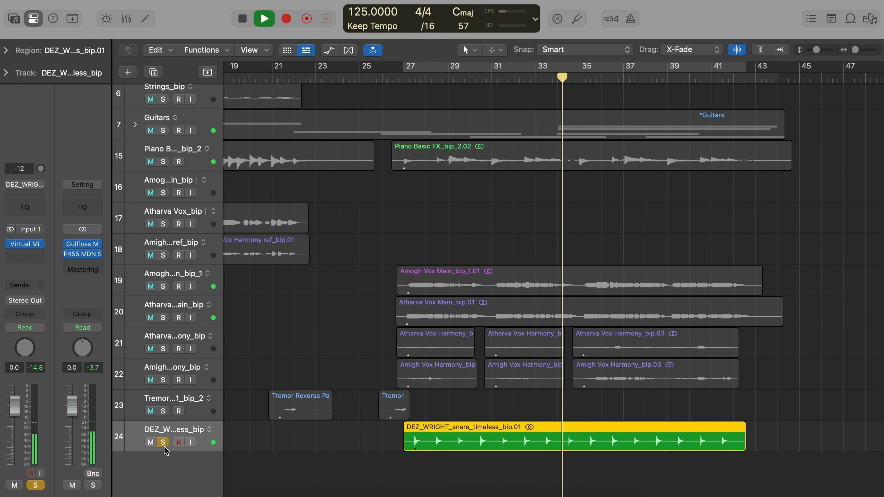
pyautogui.click(164, 447)
pyautogui.press('space')
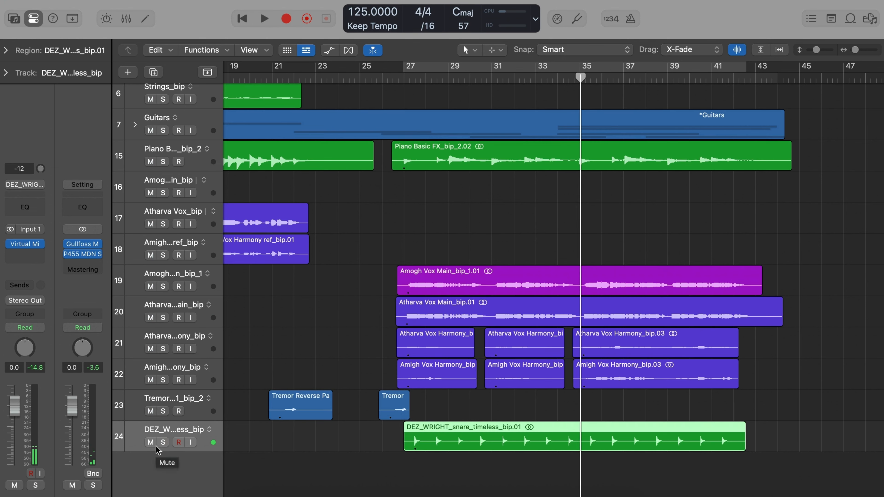
# Play the mix, compare the snare with the FG-401 compressor off and on, and solo the snare track.
pyautogui.press('space')
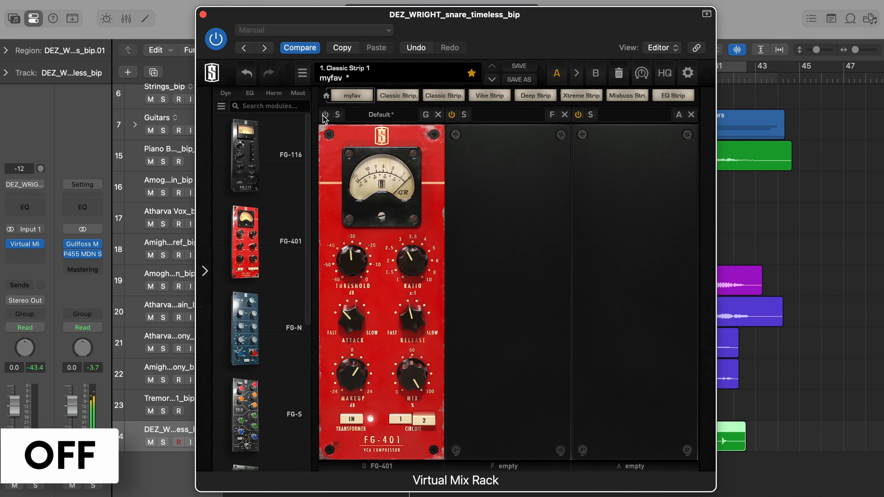
pyautogui.click(325, 116)
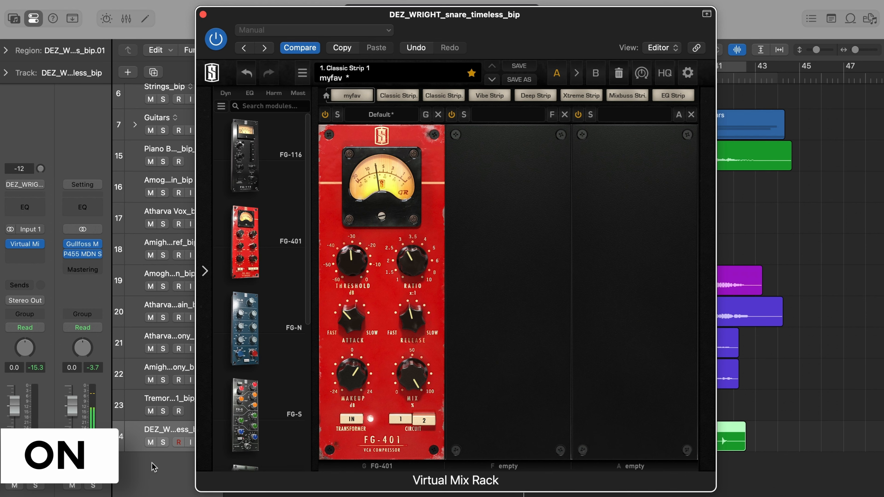
pyautogui.click(163, 442)
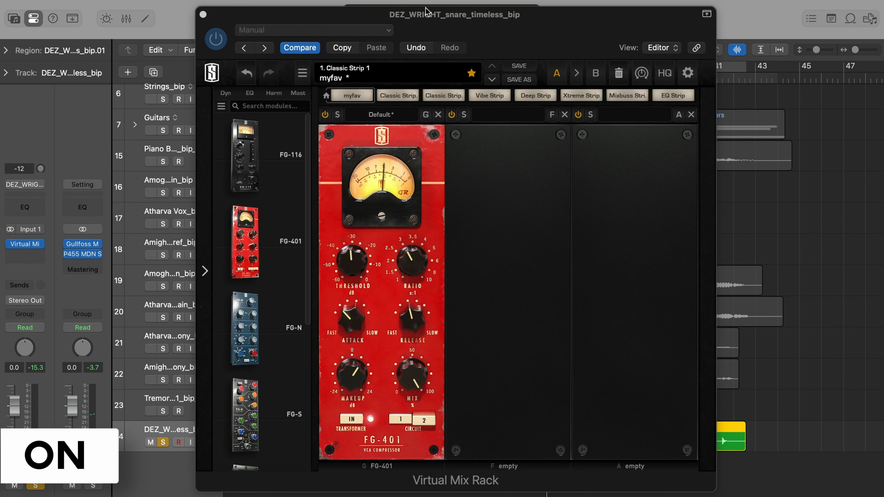
# Shorten the FG-401 compressor's attack on the soloed snare, with the plug-in moved aside from the track regions.
pyautogui.moveTo(421, 14); pyautogui.dragTo(220, 38)
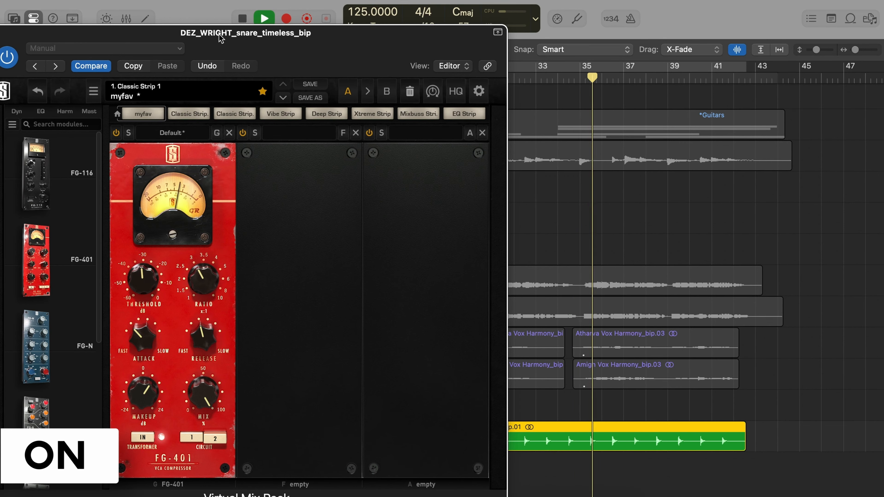
pyautogui.moveTo(146, 387)
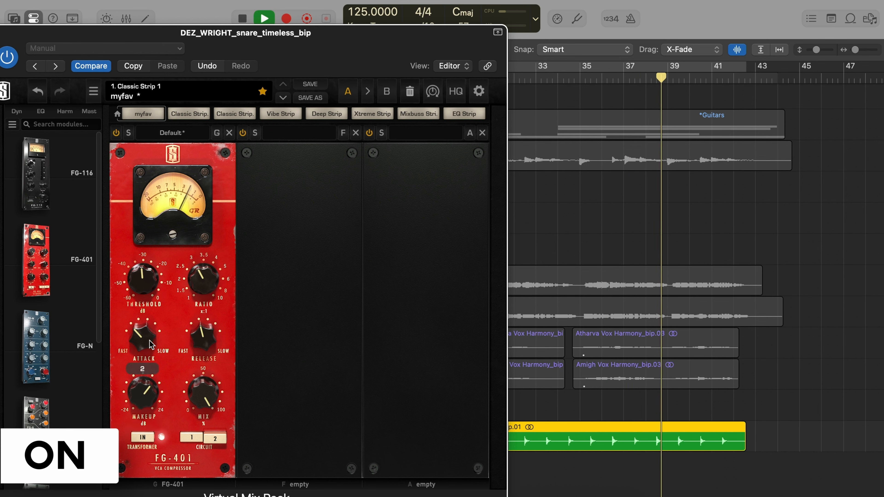
pyautogui.moveTo(152, 344); pyautogui.dragTo(149, 376)
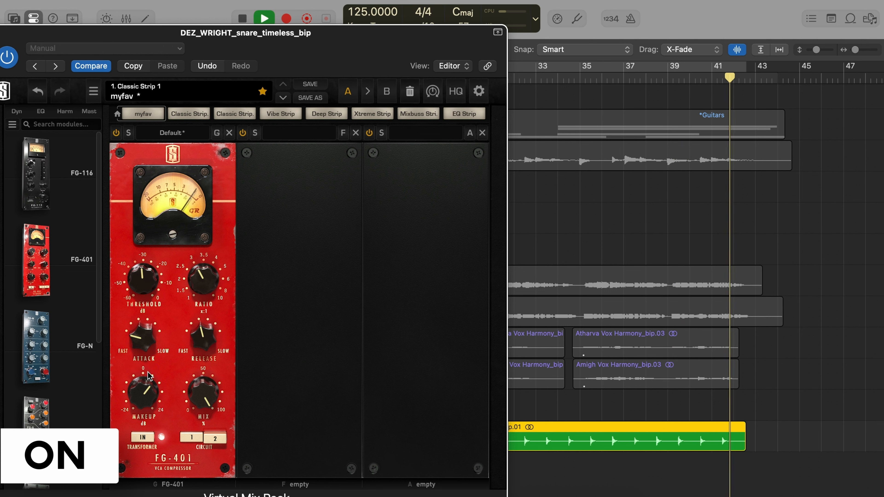
# Replay the full mix with the snare unsoloed and compare it with the FG-401 bypassed and active.
pyautogui.press('space')
pyautogui.press('space')
pyautogui.moveTo(268, 34); pyautogui.dragTo(557, 4)
pyautogui.click(163, 442)
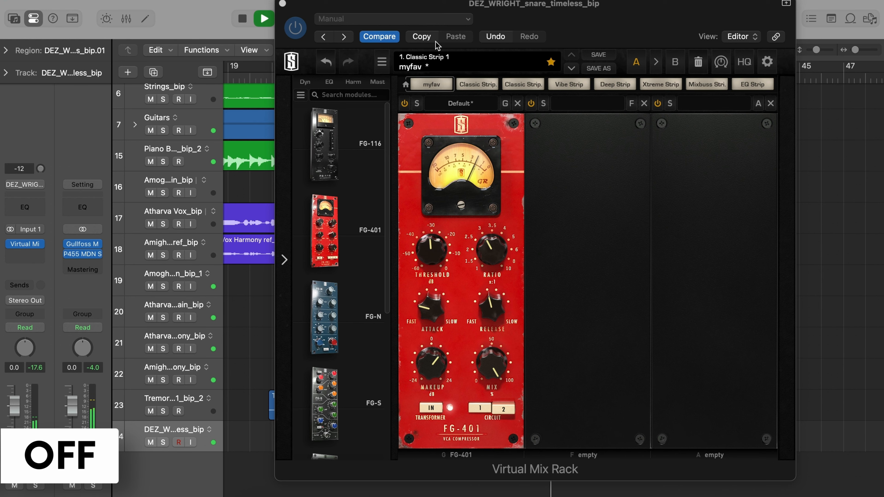
pyautogui.click(404, 105)
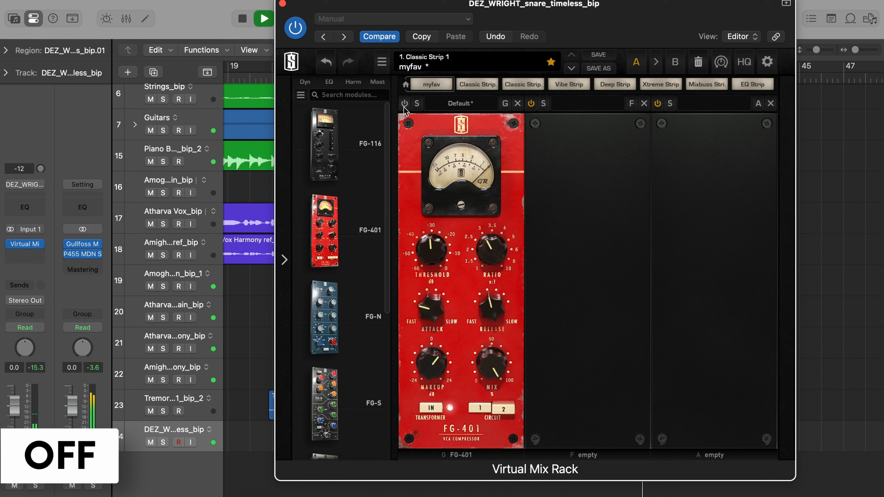
pyautogui.click(404, 103)
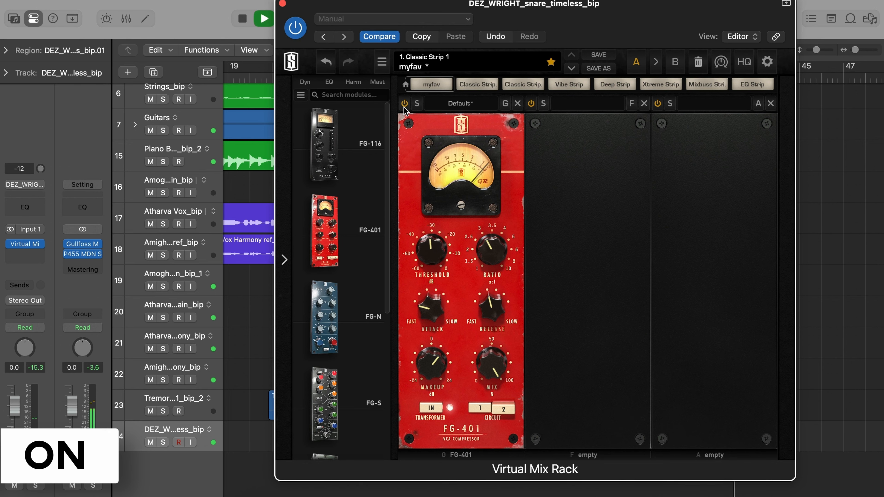
pyautogui.press('space')
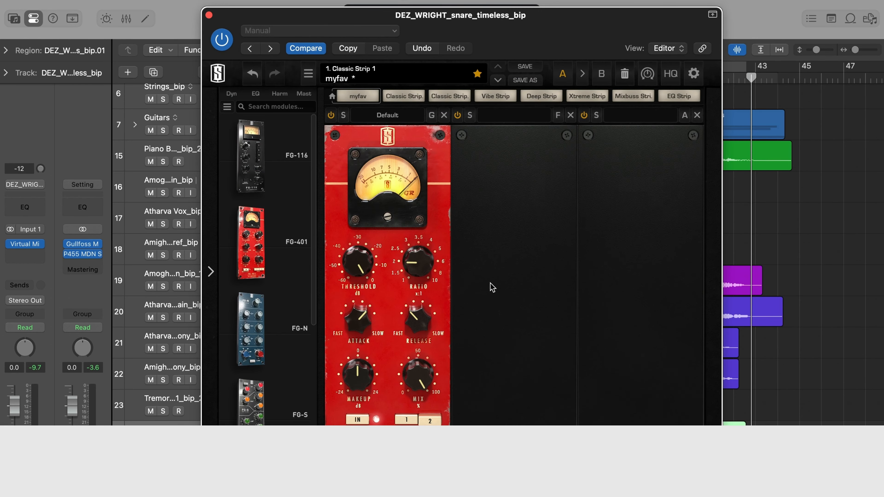
# Set the FG-401's ratio to about 3:1 and lower its threshold to about -35 dB on the snare.
pyautogui.moveTo(421, 258); pyautogui.dragTo(426, 232)
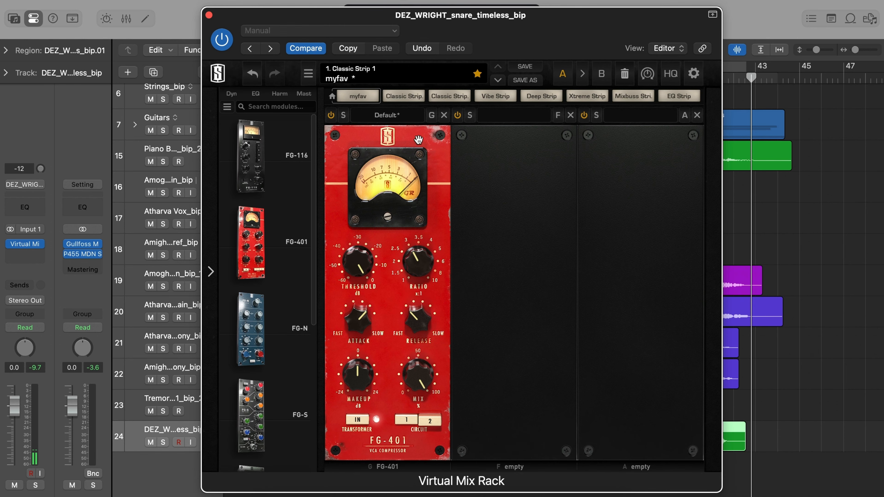
pyautogui.moveTo(464, 17); pyautogui.dragTo(500, 4)
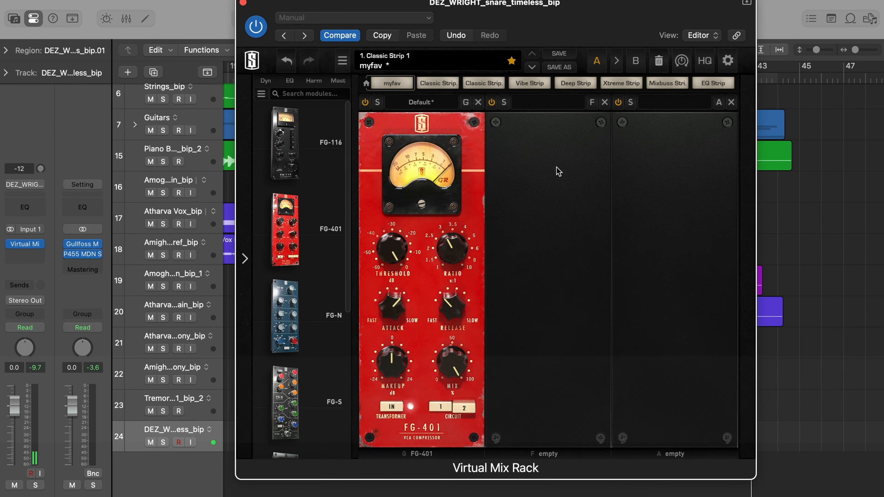
pyautogui.moveTo(393, 252)
pyautogui.moveTo(393, 252); pyautogui.dragTo(392, 300)
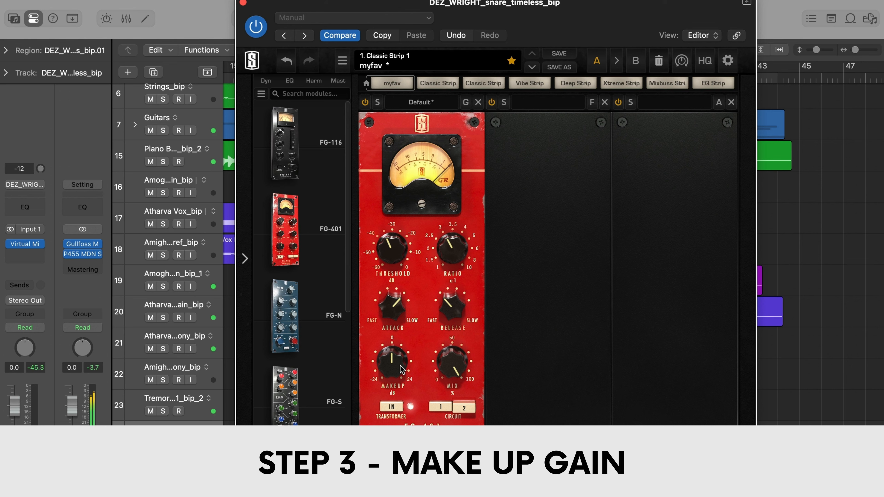
# Raise the FG-401's makeup gain and adjust the compressor to a fast attack and fast release.
pyautogui.moveTo(402, 369); pyautogui.dragTo(403, 359)
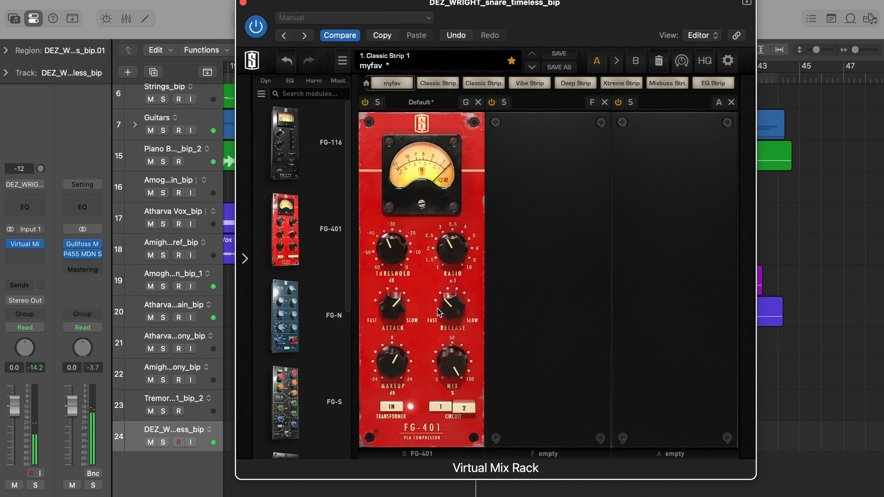
pyautogui.moveTo(438, 309)
pyautogui.moveTo(396, 304)
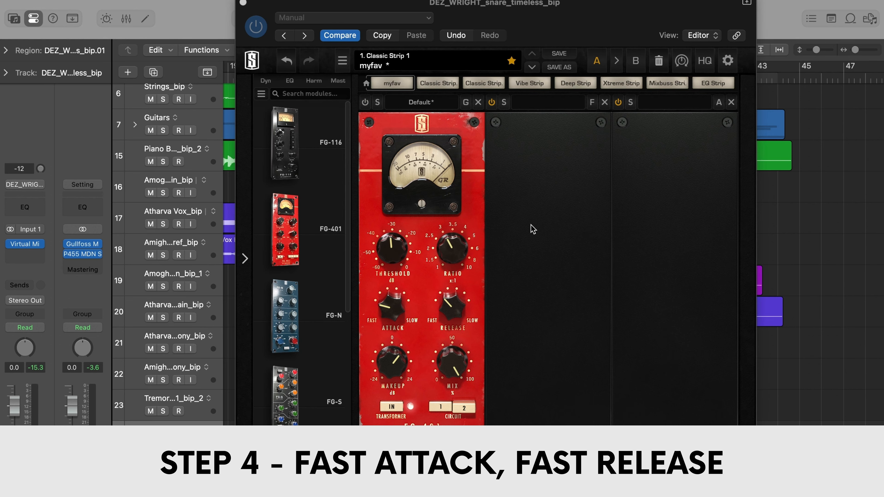
# Play the full mix and compare the snare with the FG-401 switched off and on.
pyautogui.press('space')
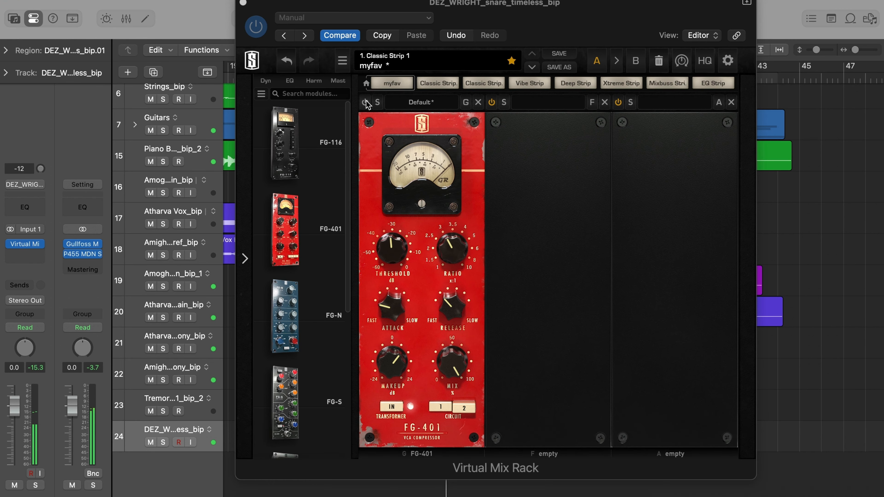
pyautogui.moveTo(381, 5); pyautogui.dragTo(234, 10)
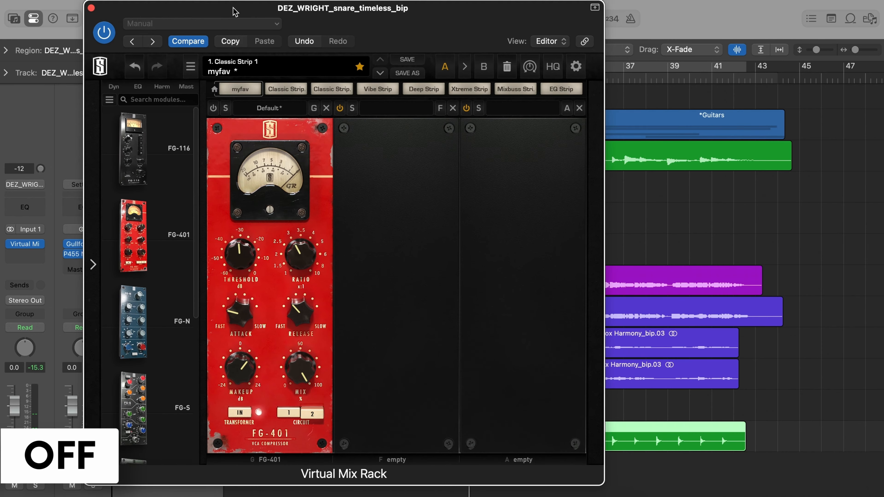
pyautogui.click(212, 109)
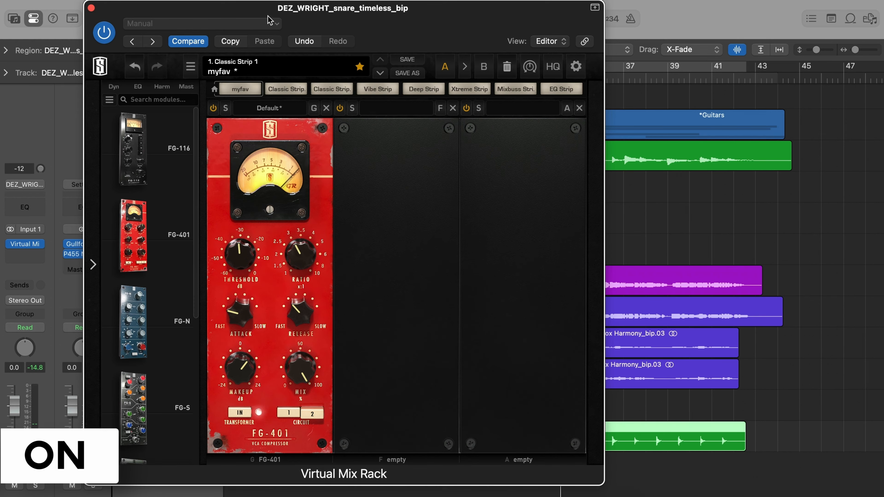
pyautogui.moveTo(276, 8); pyautogui.dragTo(418, 2)
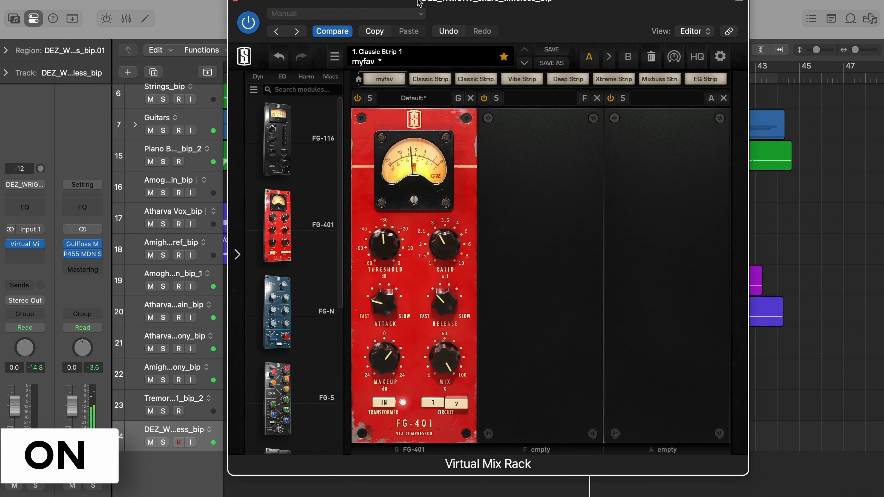
pyautogui.click(358, 98)
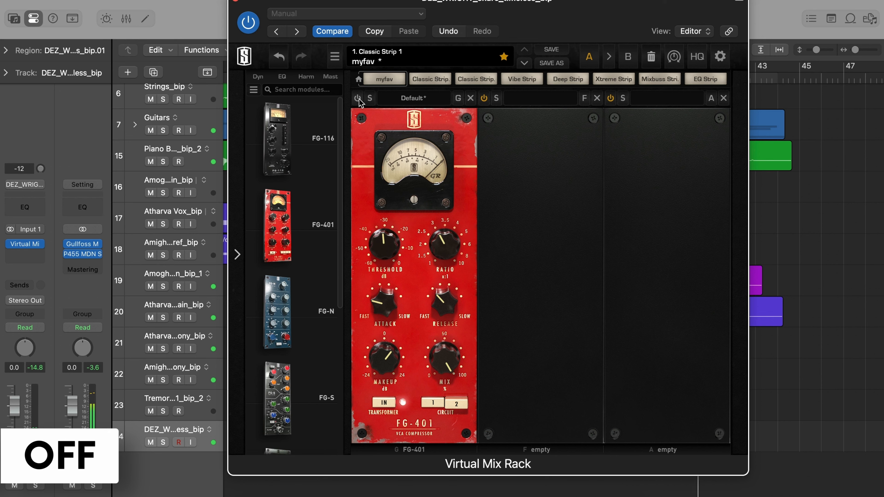
pyautogui.click(357, 98)
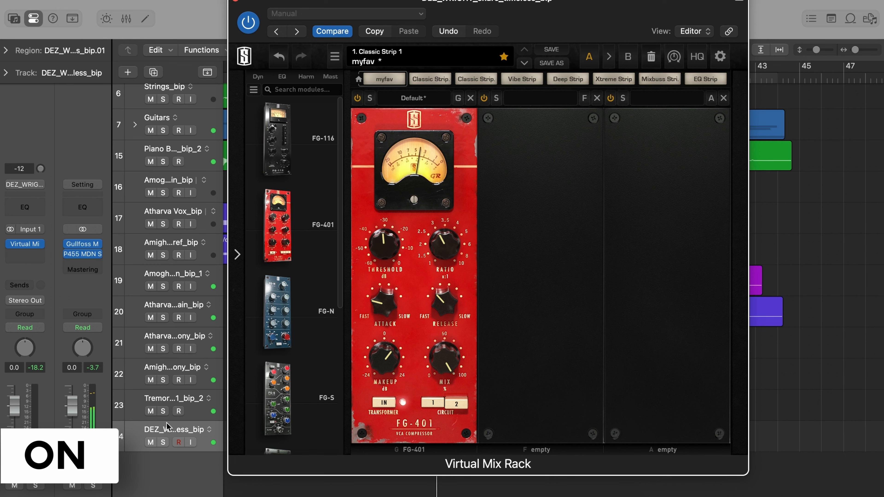
# Solo the snare track and compare its sound with the FG-401 repeatedly bypassed and re-enabled.
pyautogui.click(163, 443)
pyautogui.click(163, 442)
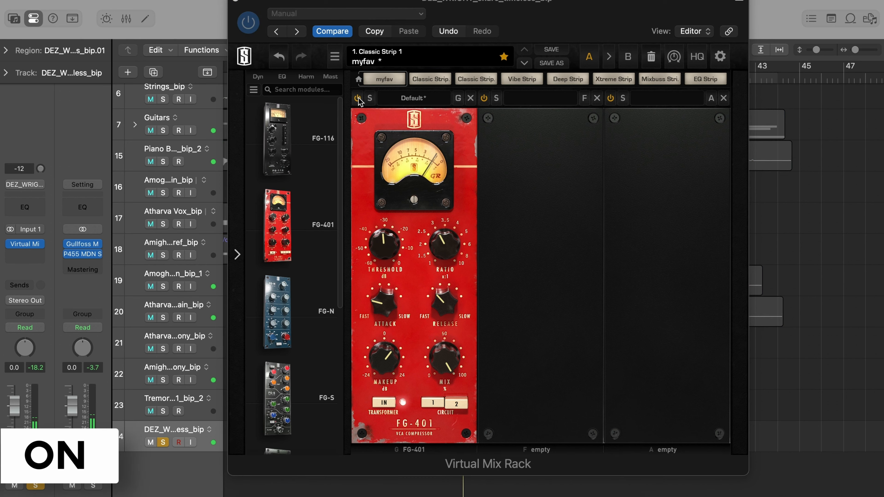
pyautogui.click(357, 98)
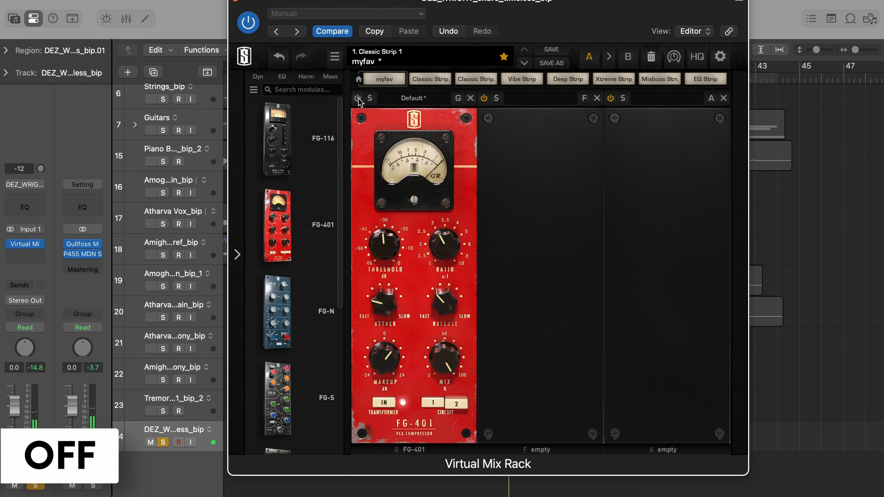
pyautogui.click(357, 98)
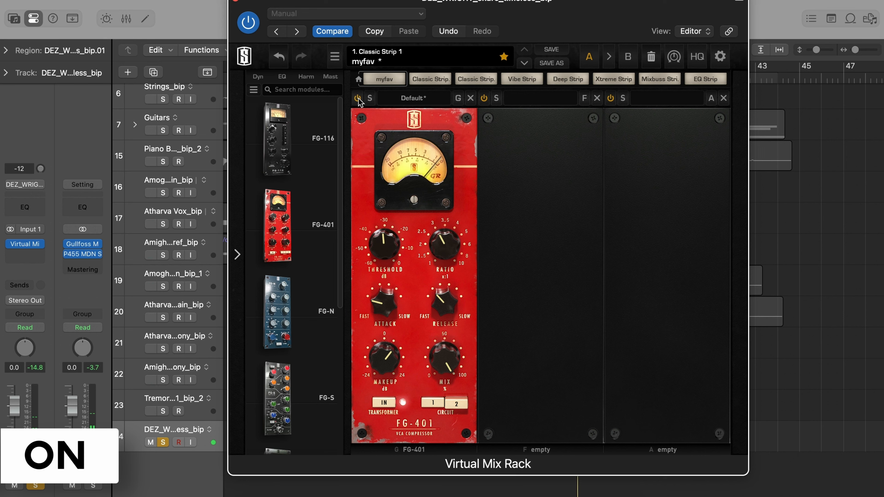
pyautogui.click(358, 98)
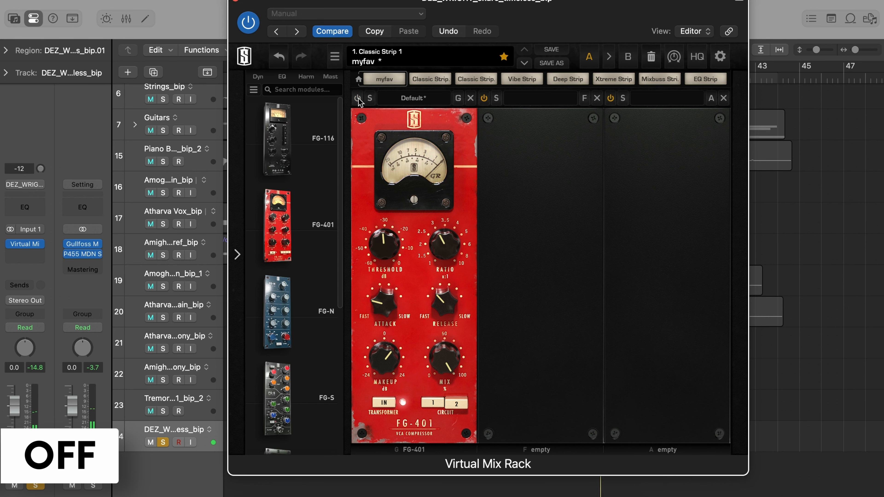
pyautogui.click(358, 98)
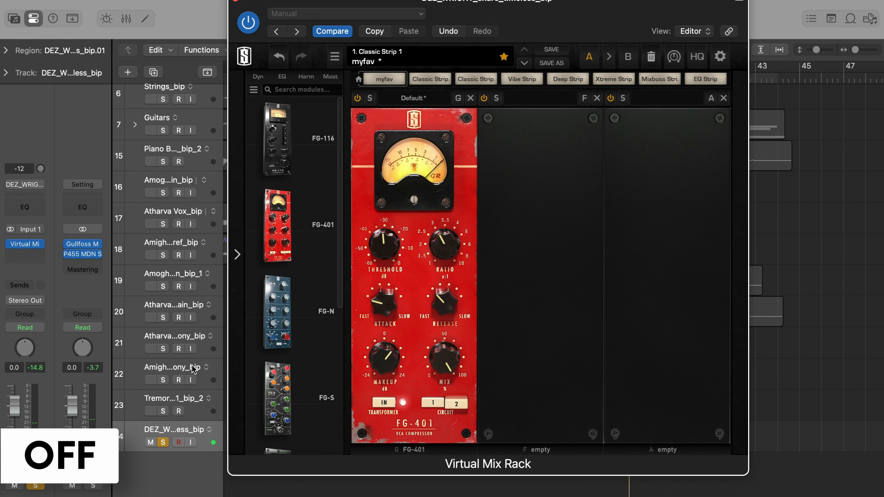
# Unsolo the snare and bypass the FG-401 to hear the uncompressed snare in the full mix.
pyautogui.click(164, 444)
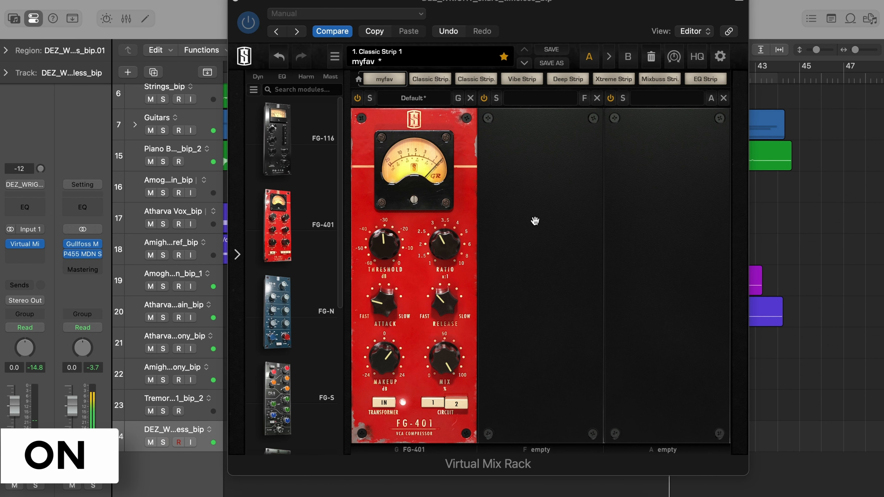
pyautogui.click(357, 101)
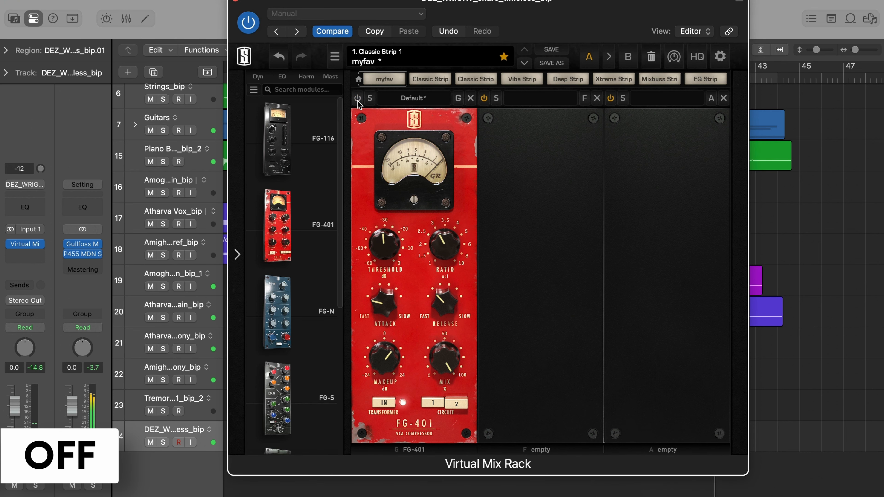